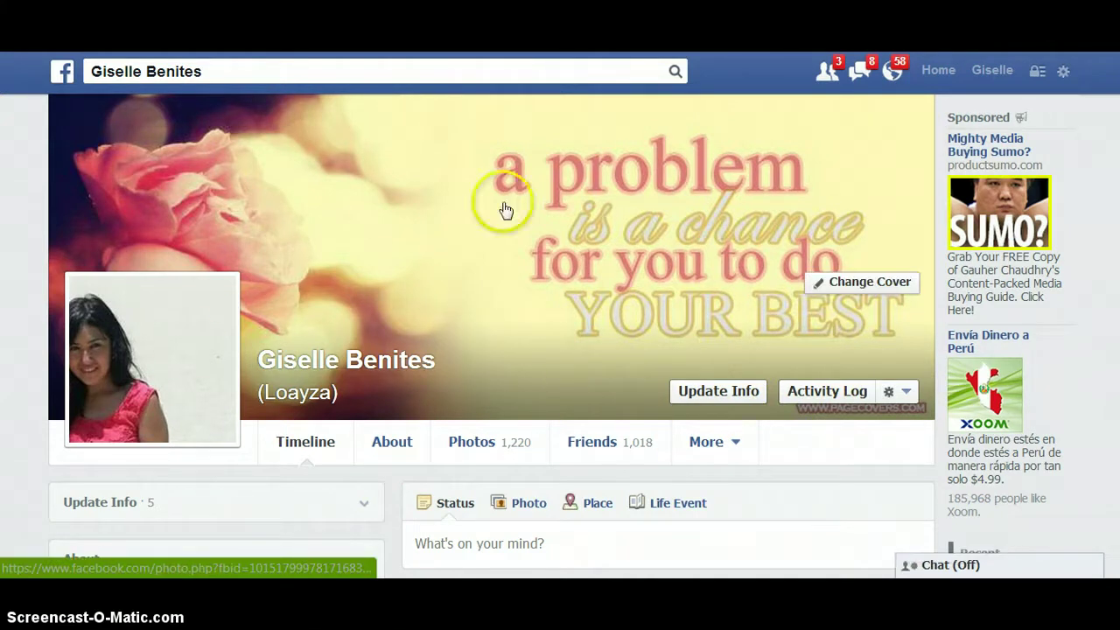
Switch to using the site as the online marketing coach page and return to the personal profile
click(1064, 71)
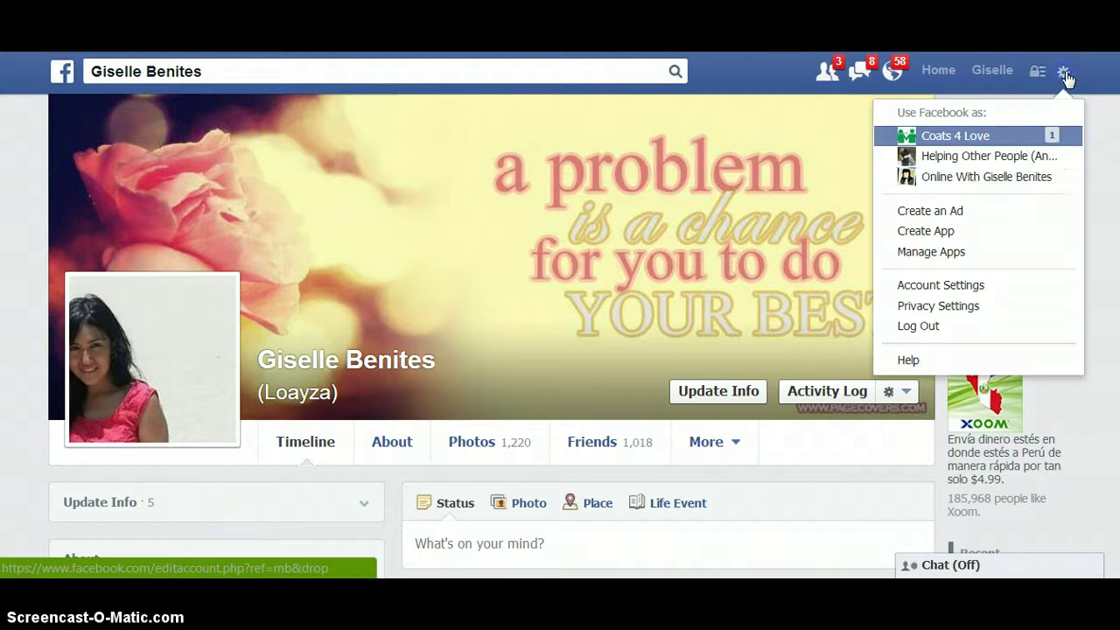
click(987, 177)
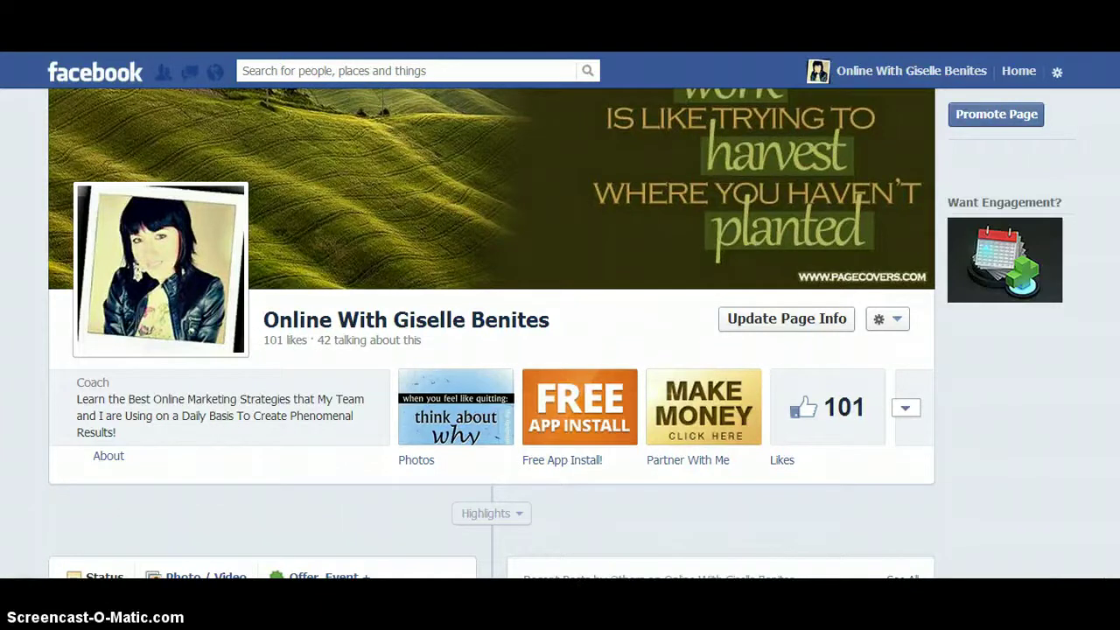
click(1057, 71)
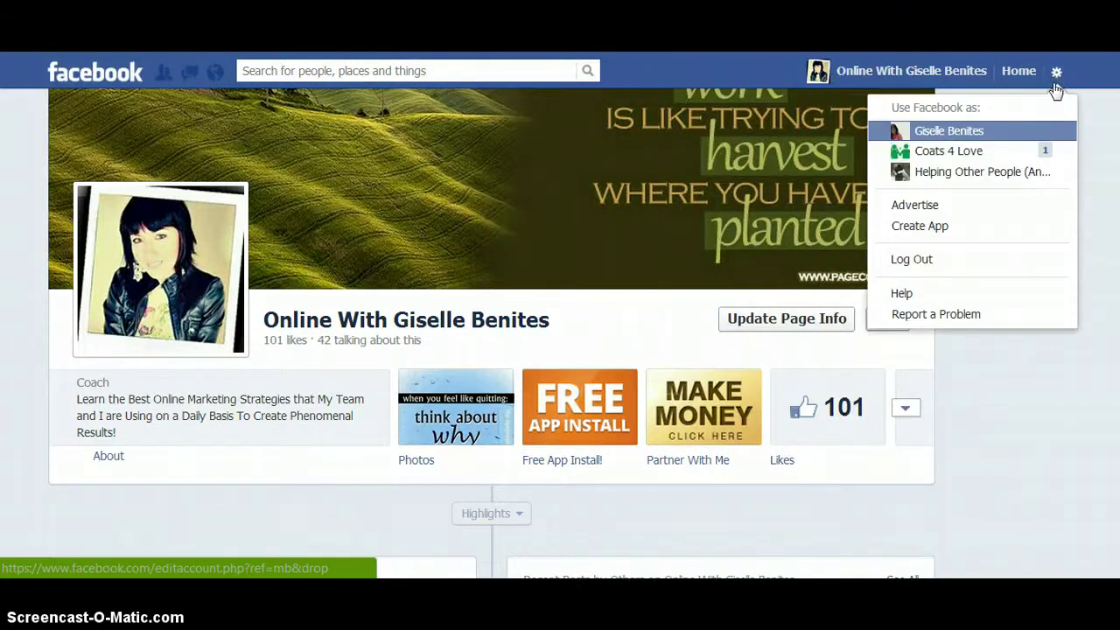
click(966, 131)
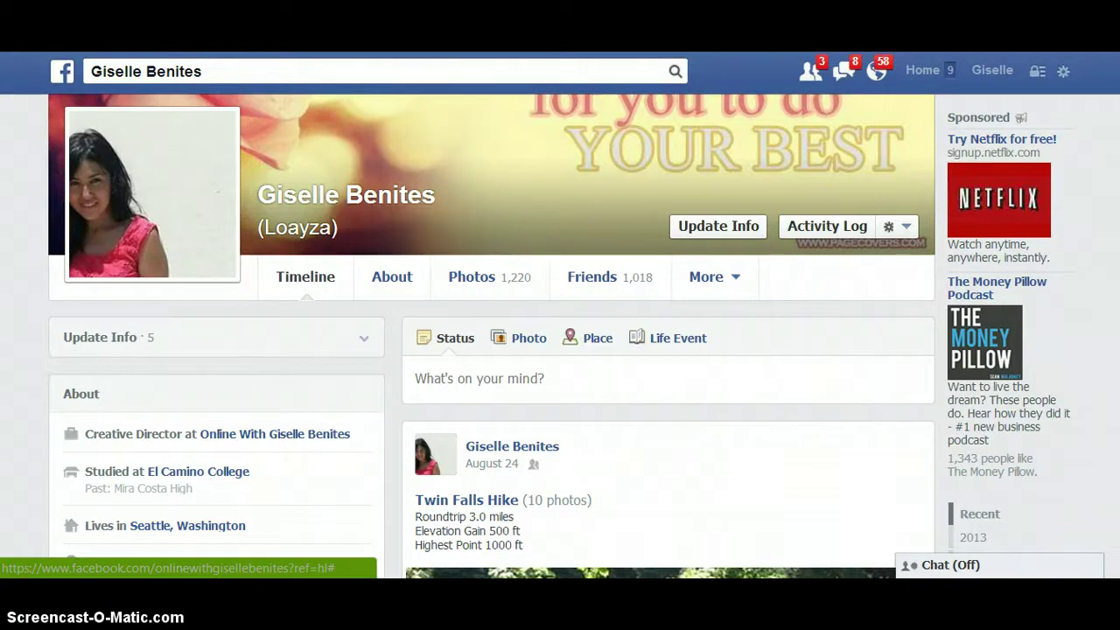
Go to the Events calendar from the home feed and start creating a new event
click(926, 72)
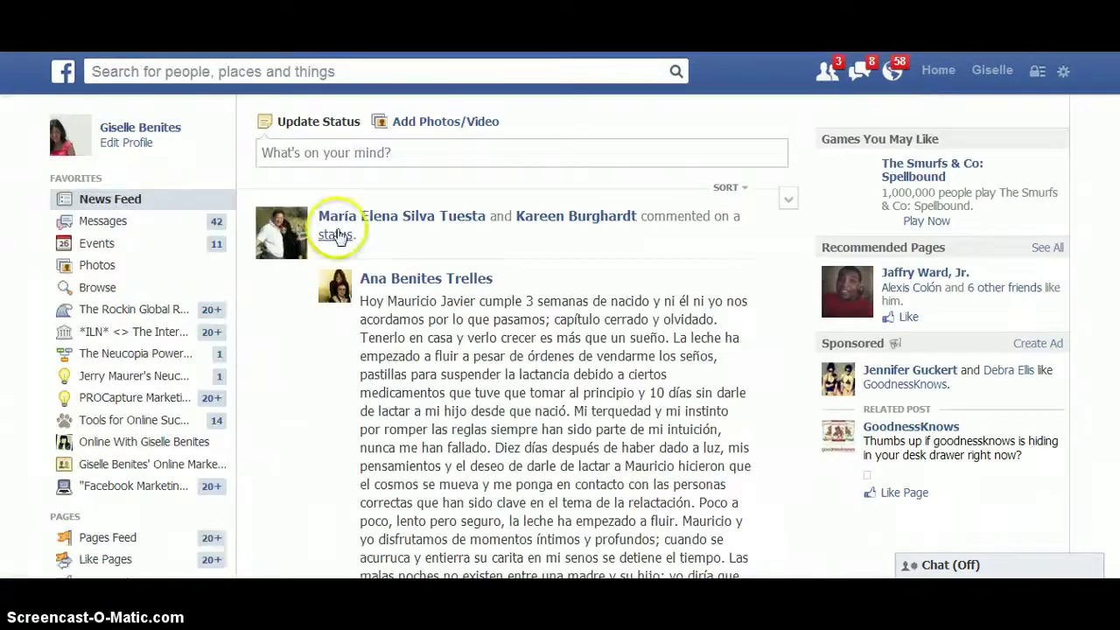
click(88, 253)
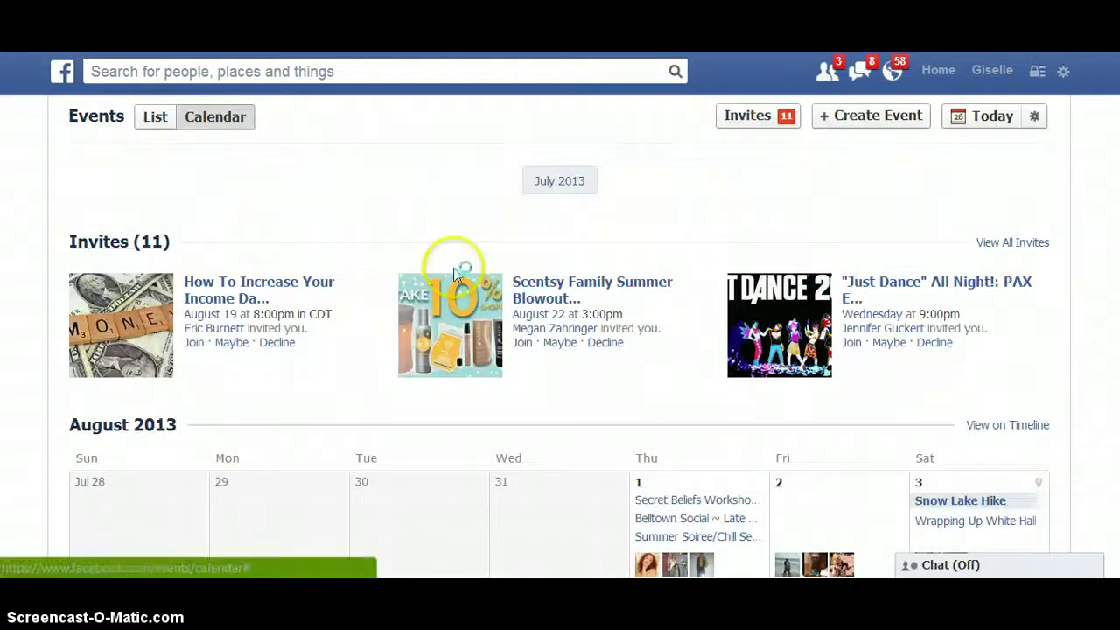
click(875, 118)
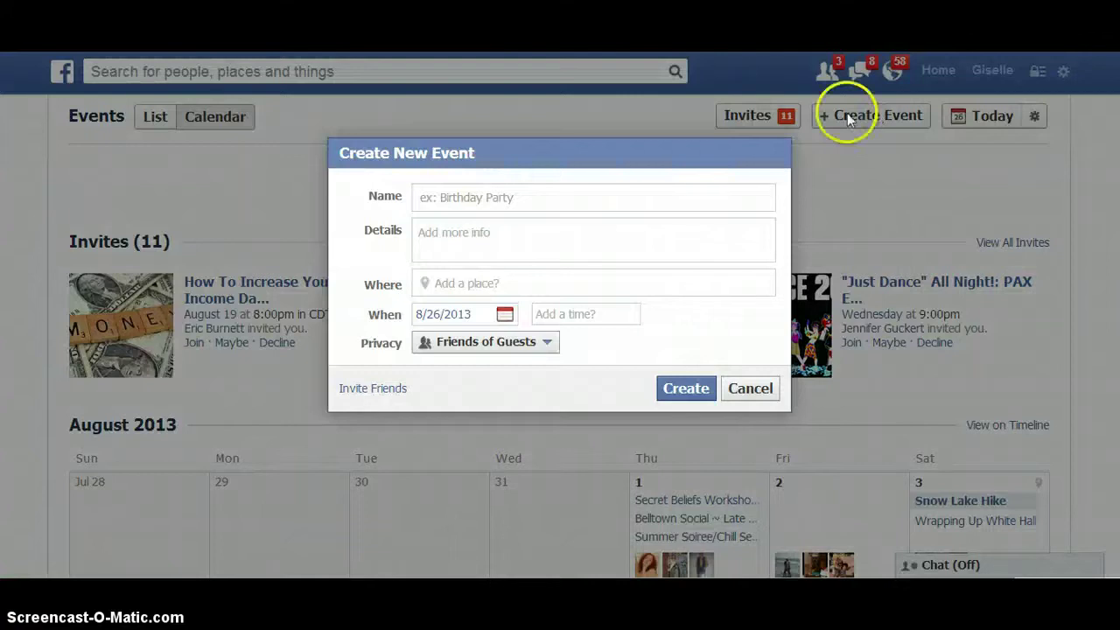
Name the new event "Testing Event" and enter "Hello how are you?" as its details
click(672, 205)
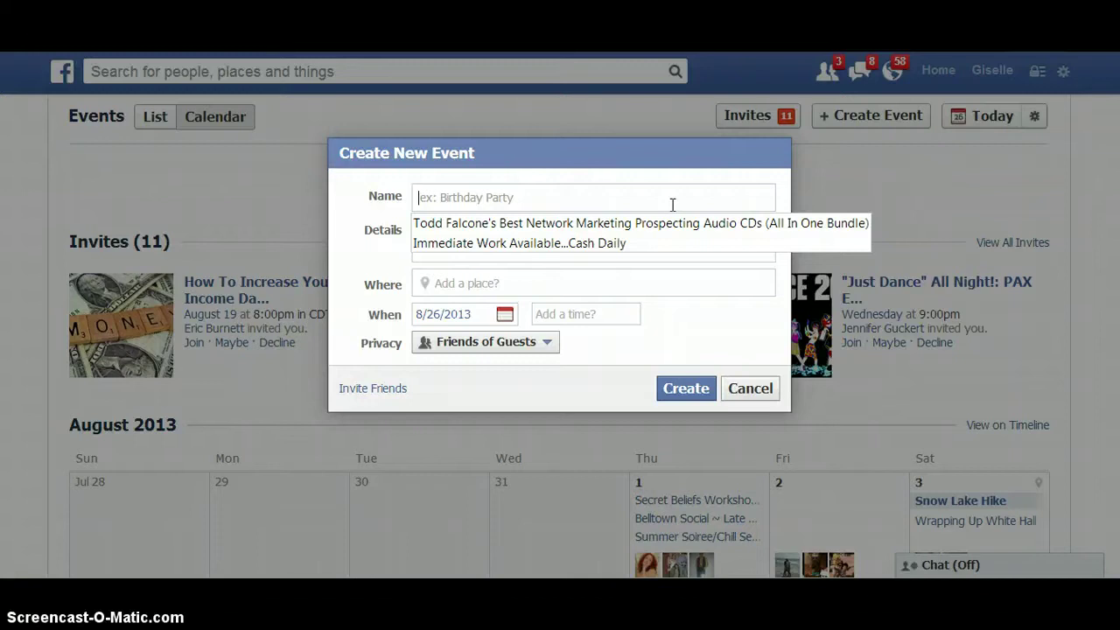
text(Te)
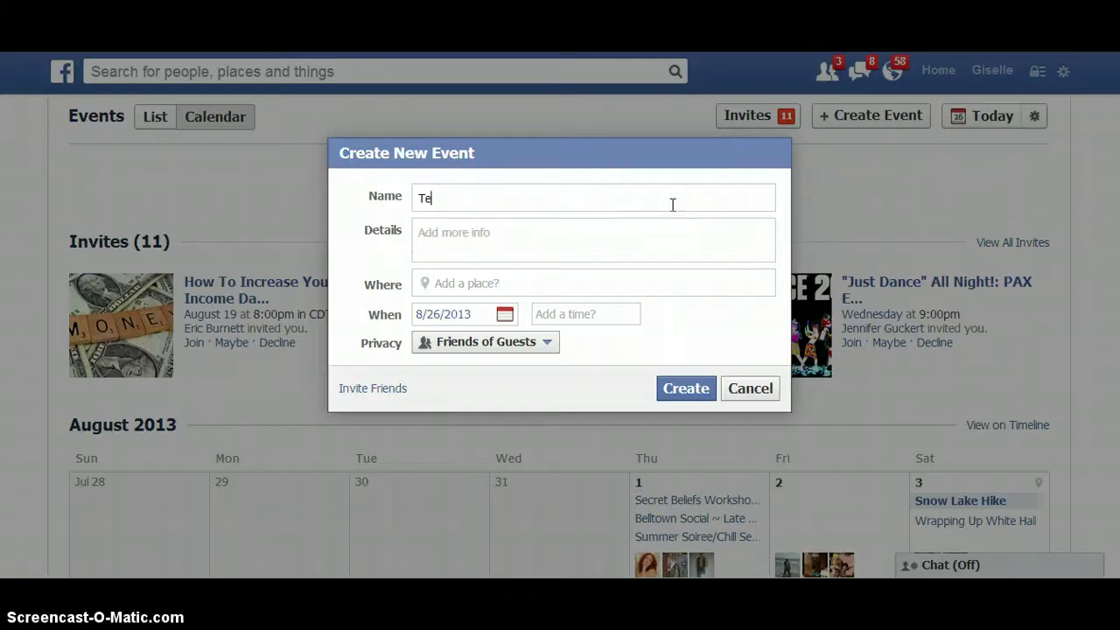
text(sting Event)
click(636, 223)
text(He)
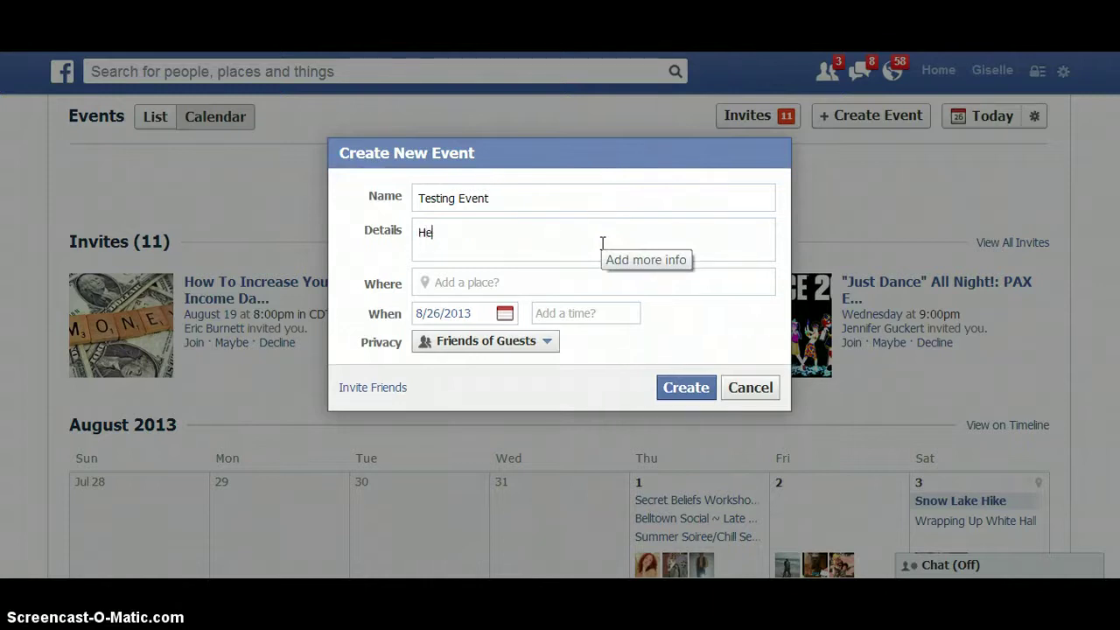
text(llo how are you?)
Set the event's location to "online webinar" as plain text, without using a suggested place
click(526, 284)
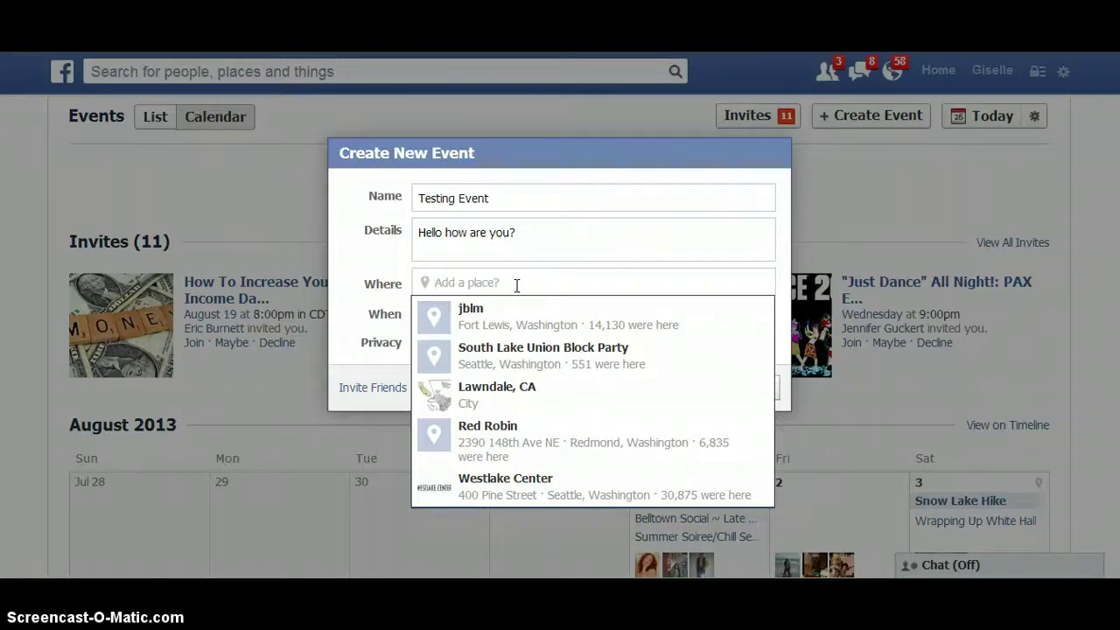
text(online we)
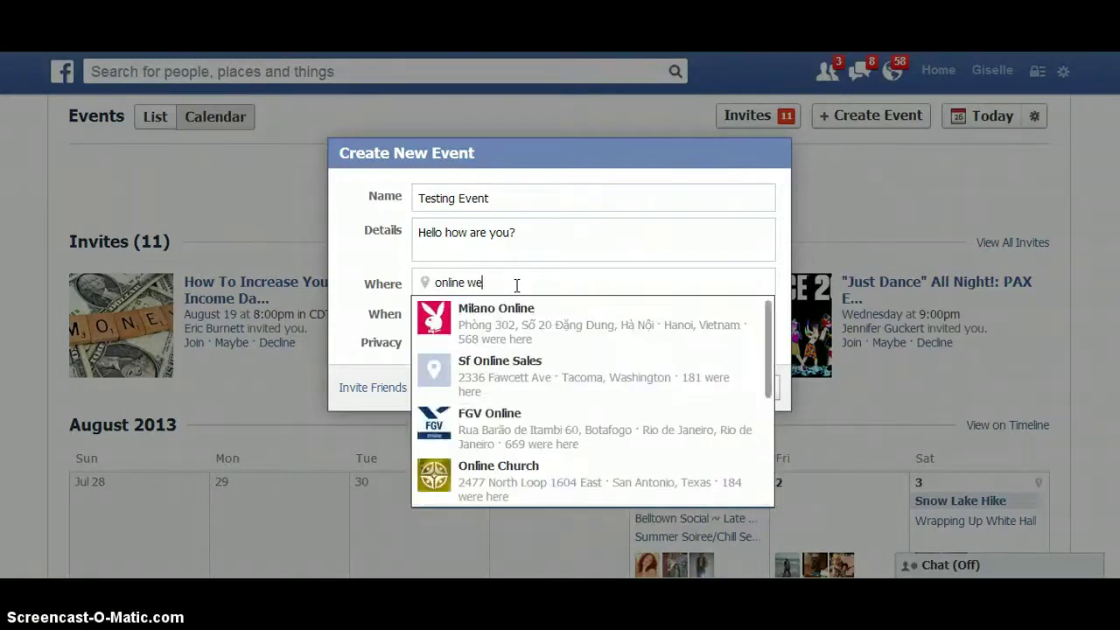
text(binma)
key(BackSpace)
key(BackSpace)
key(BackSpace)
text(m)
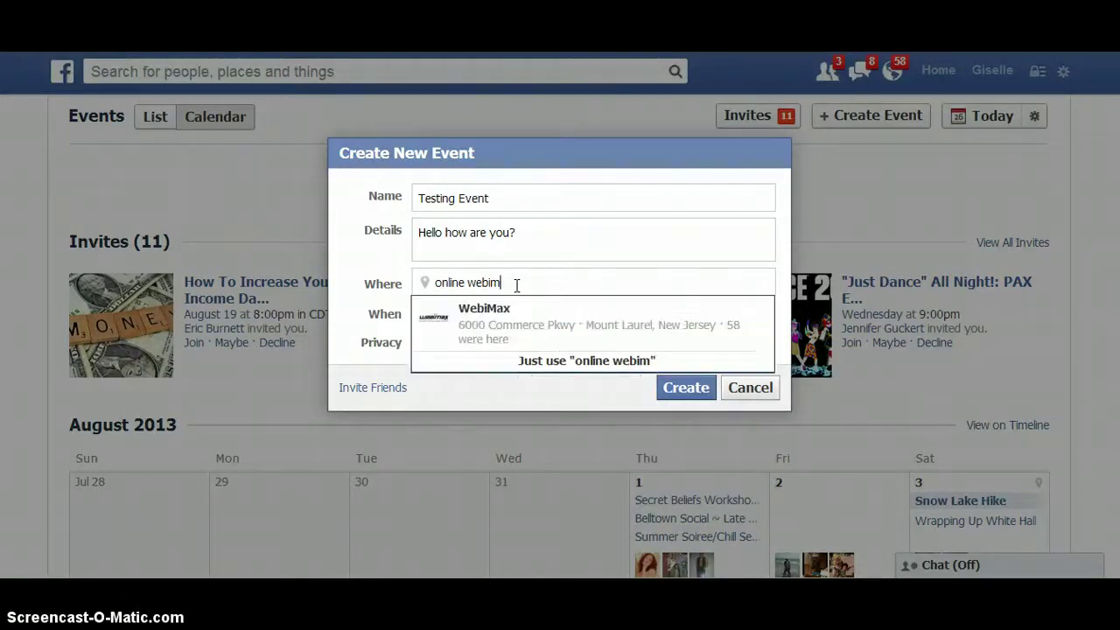
key(BackSpace)
text(nar)
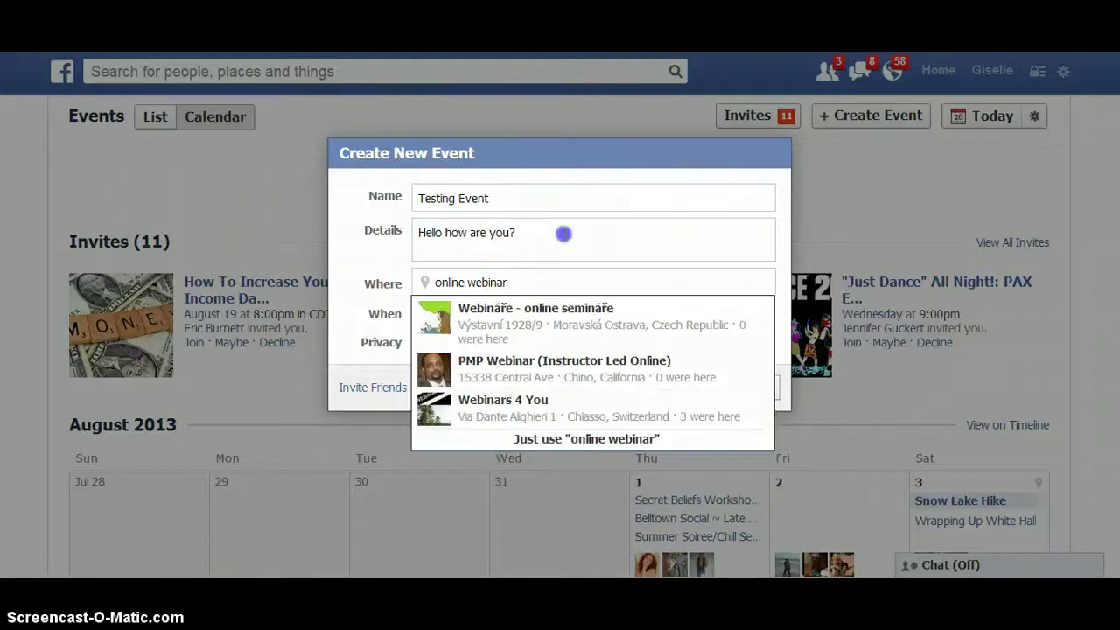
click(563, 233)
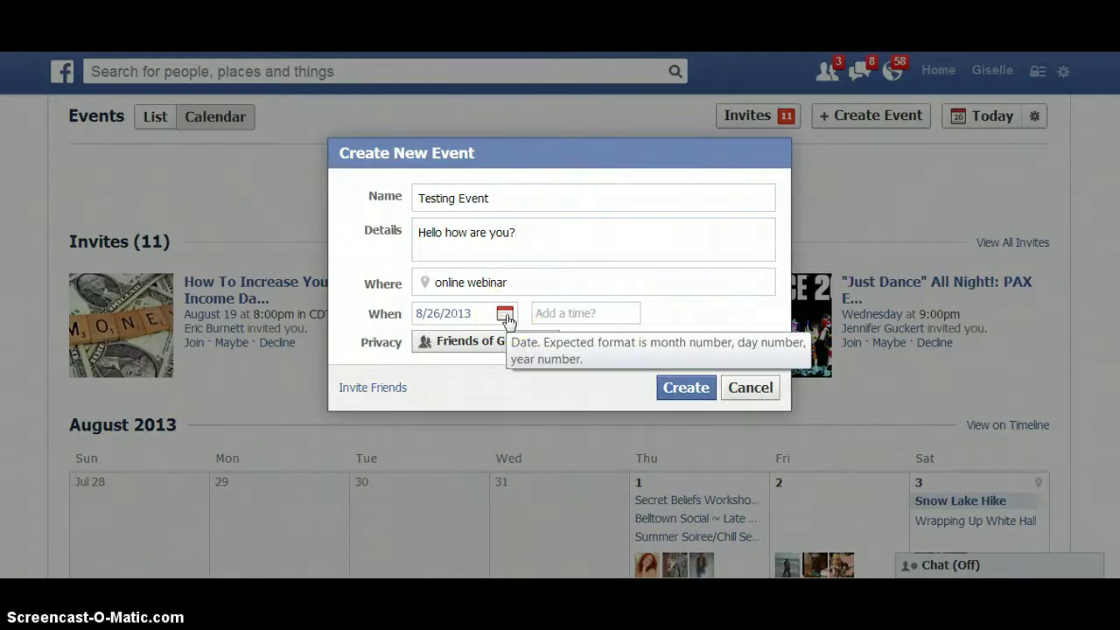
Set the event's start time to 5:00 pm
click(603, 315)
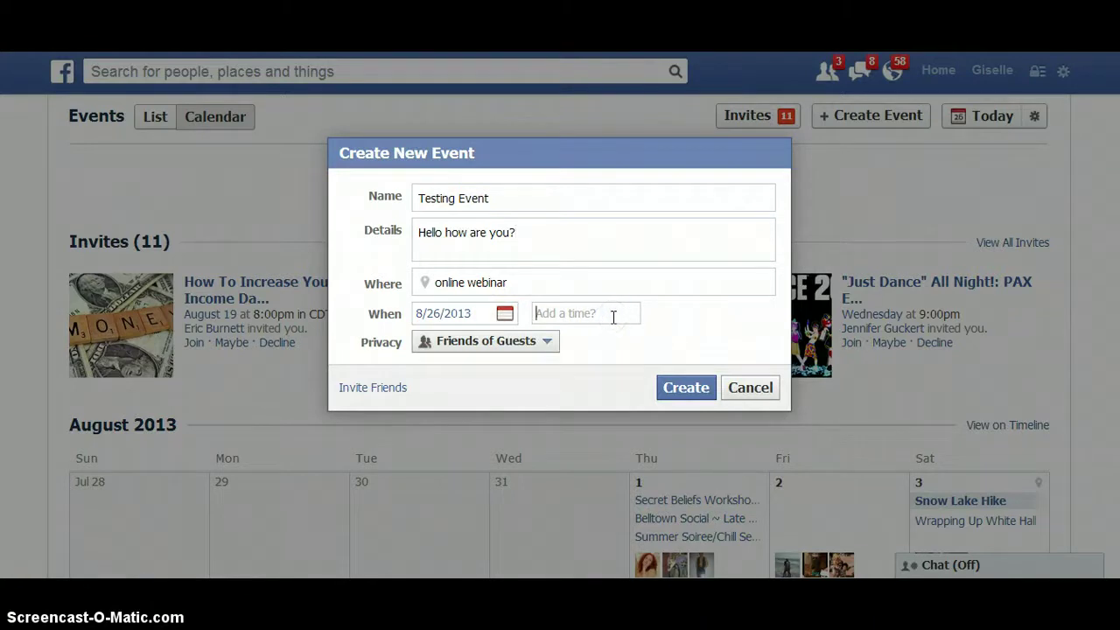
text(5)
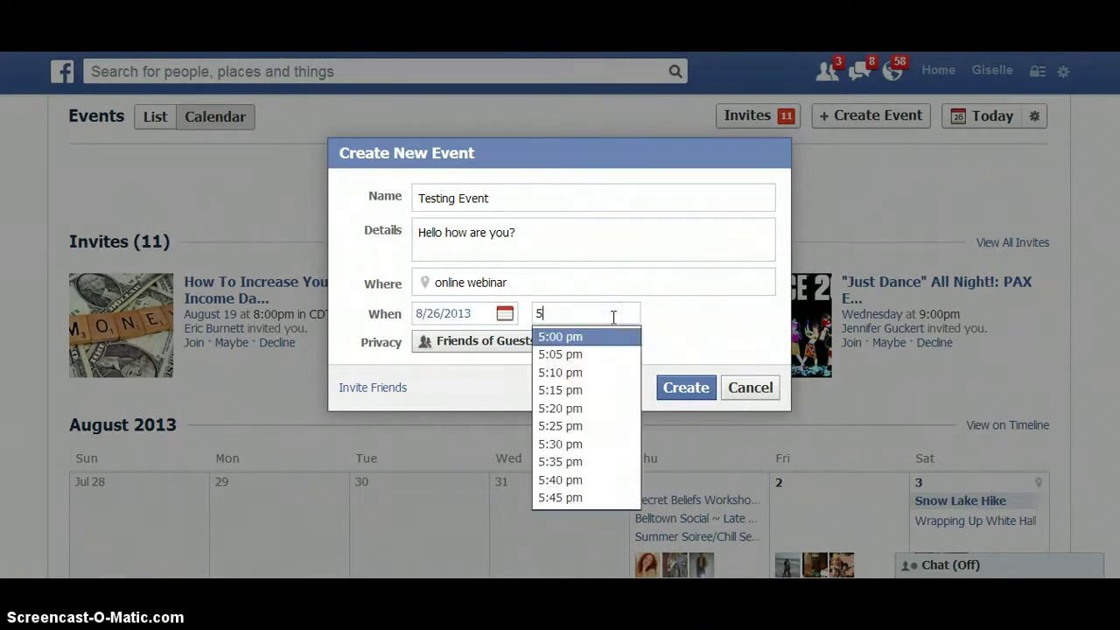
click(607, 336)
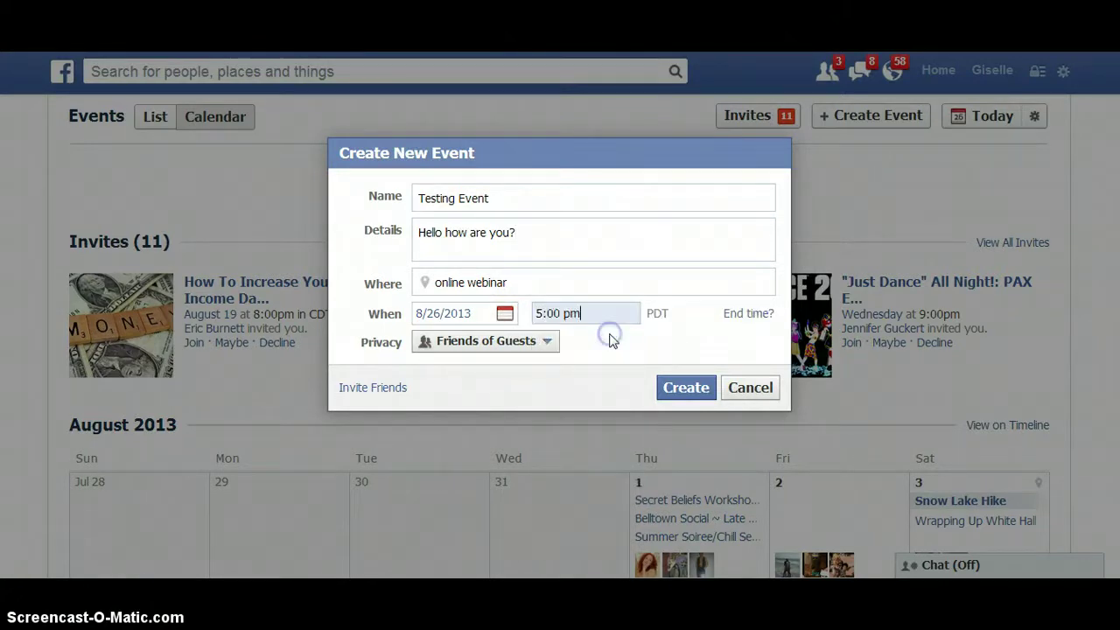
Set the event's privacy to Invite Only and disable the option for guests to invite friends
click(549, 348)
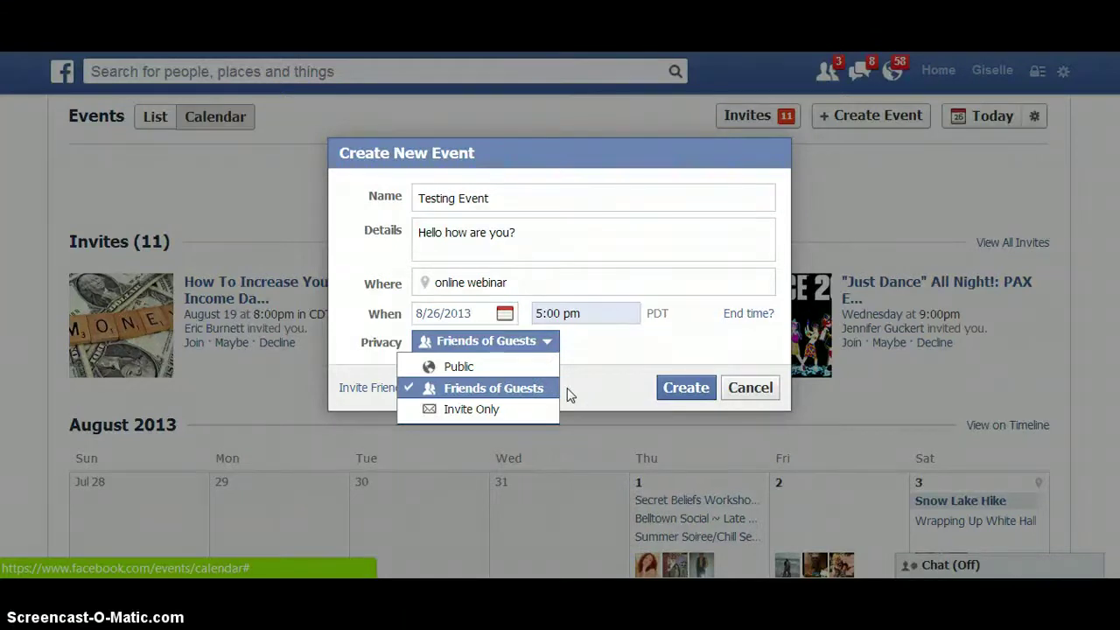
click(526, 412)
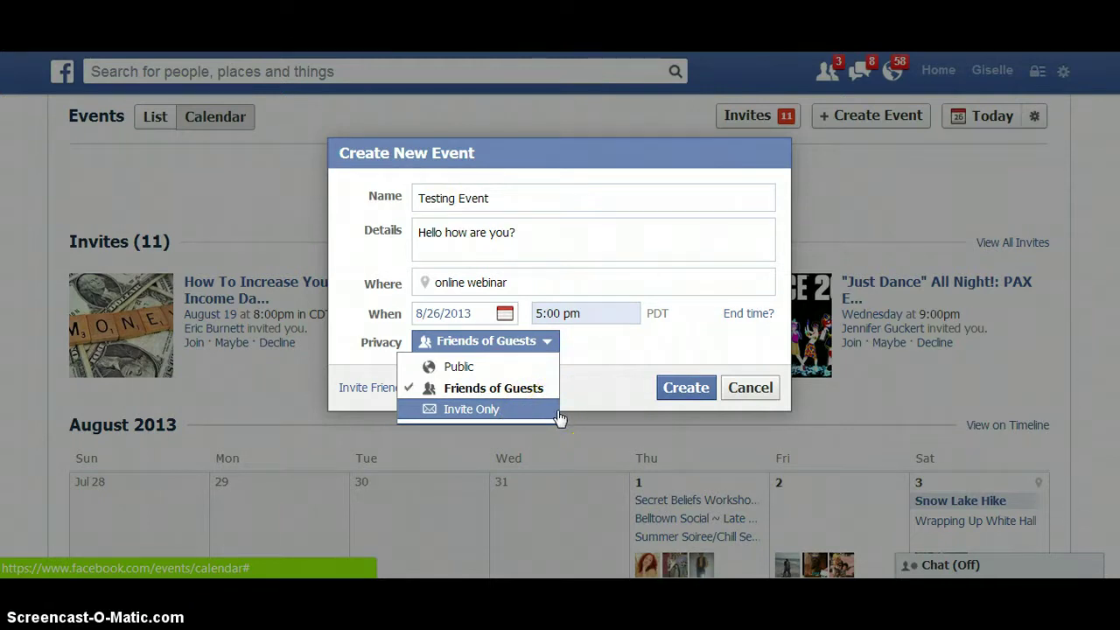
click(535, 410)
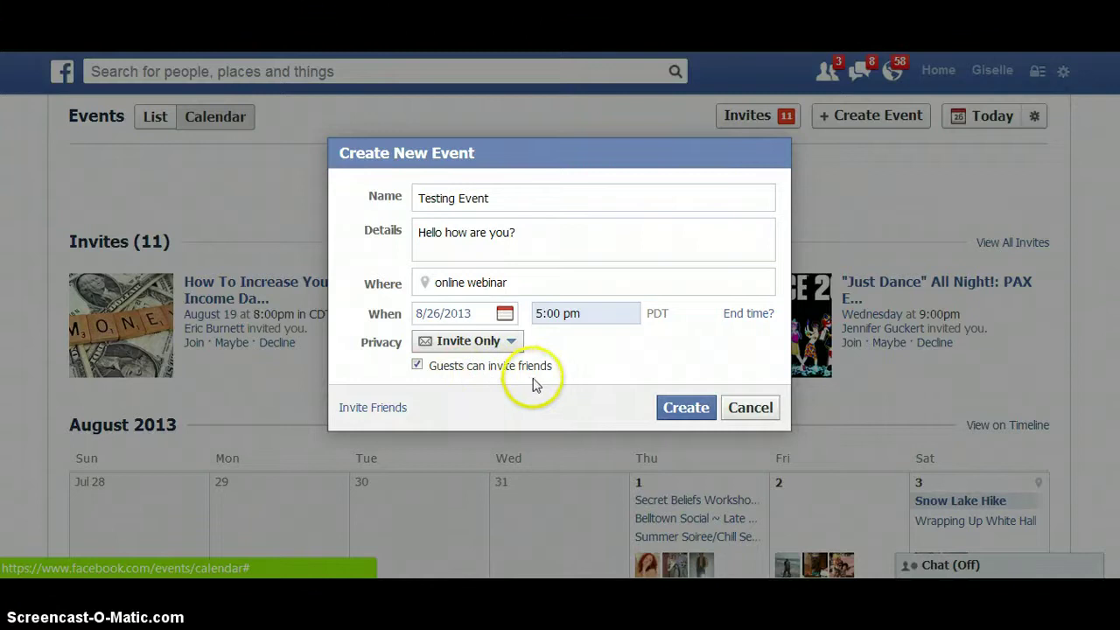
click(417, 368)
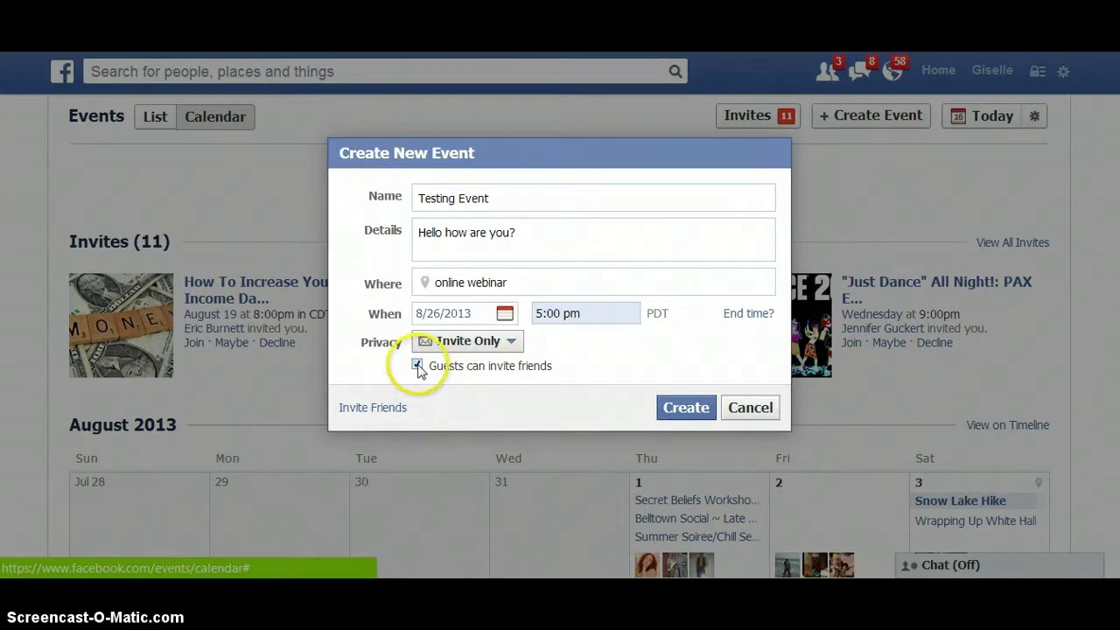
click(417, 368)
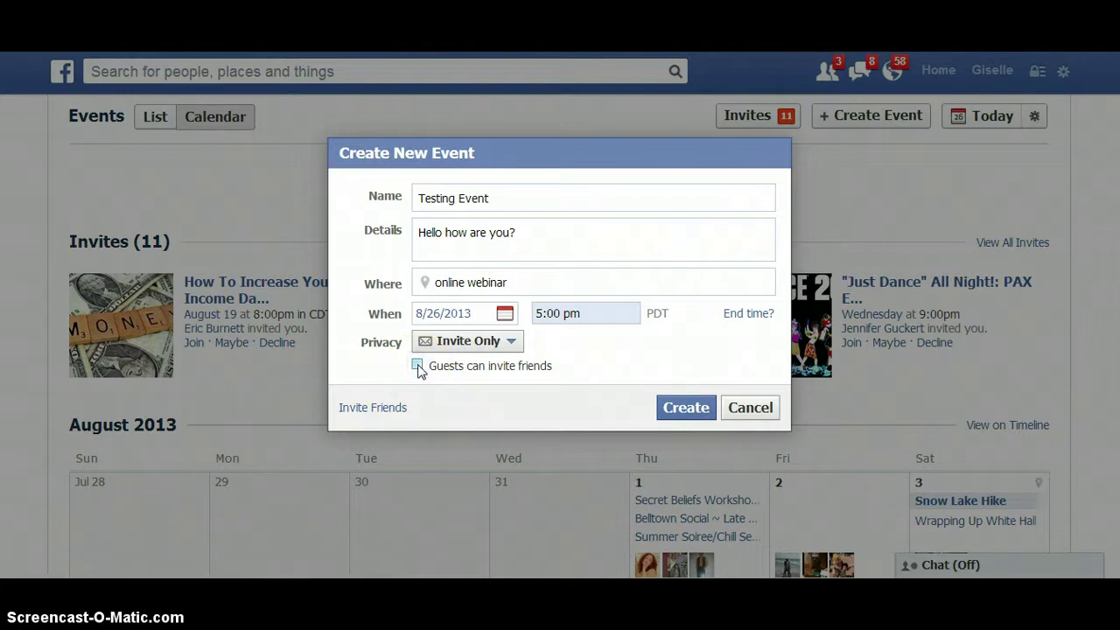
Create the event with the entered settings
drag(669, 422, 693, 420)
click(702, 360)
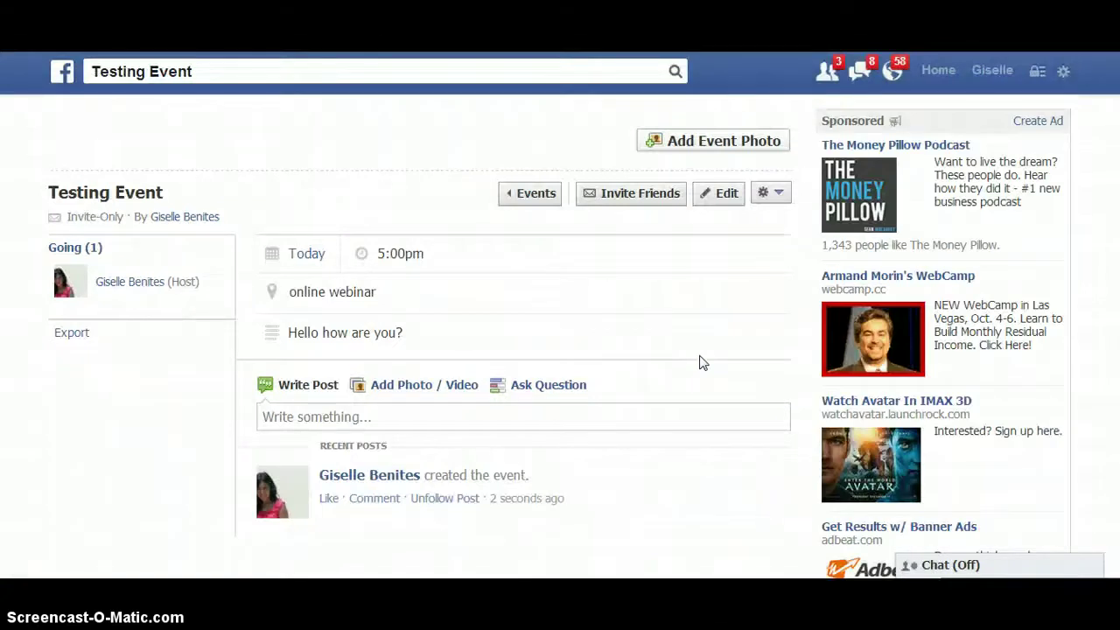
click(919, 220)
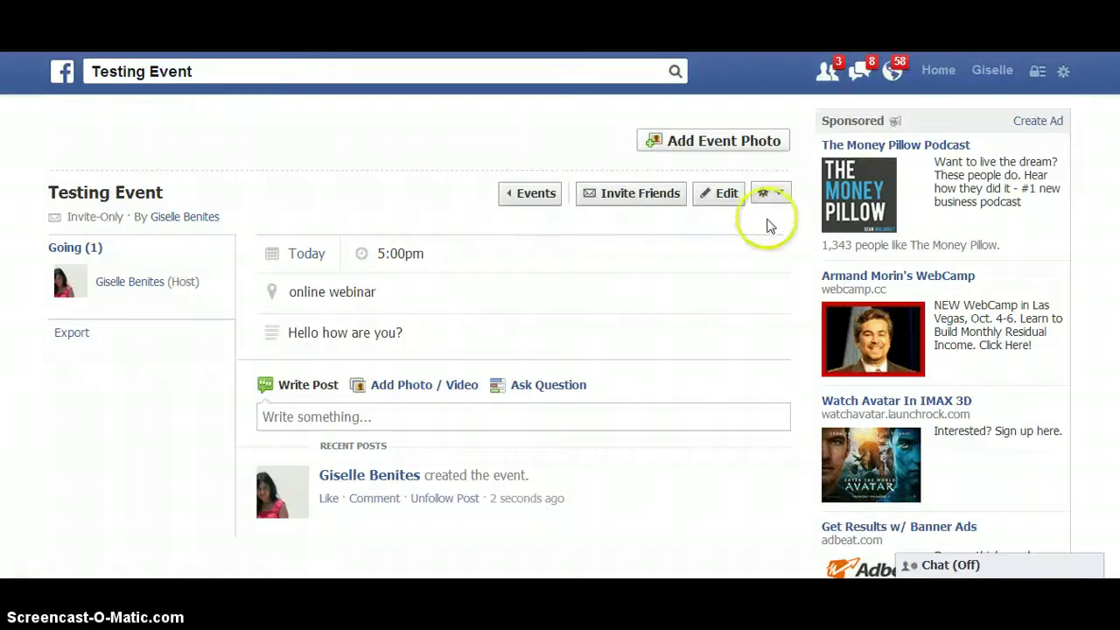
Open the event's Invite Friends dialog, look over its list filters, and load the complete friends list
click(637, 195)
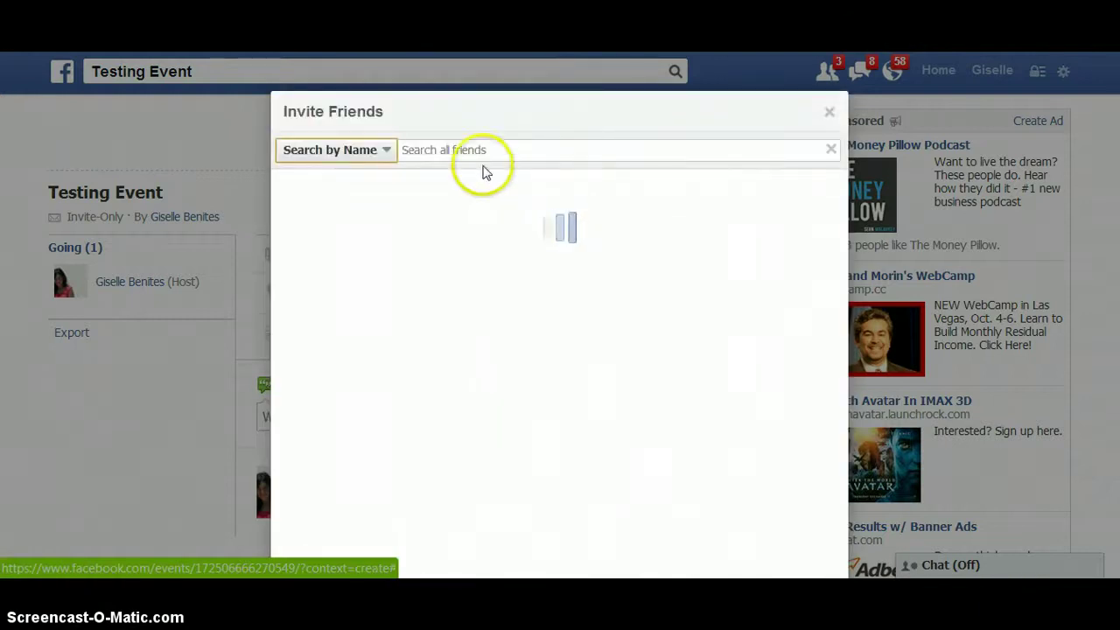
click(392, 155)
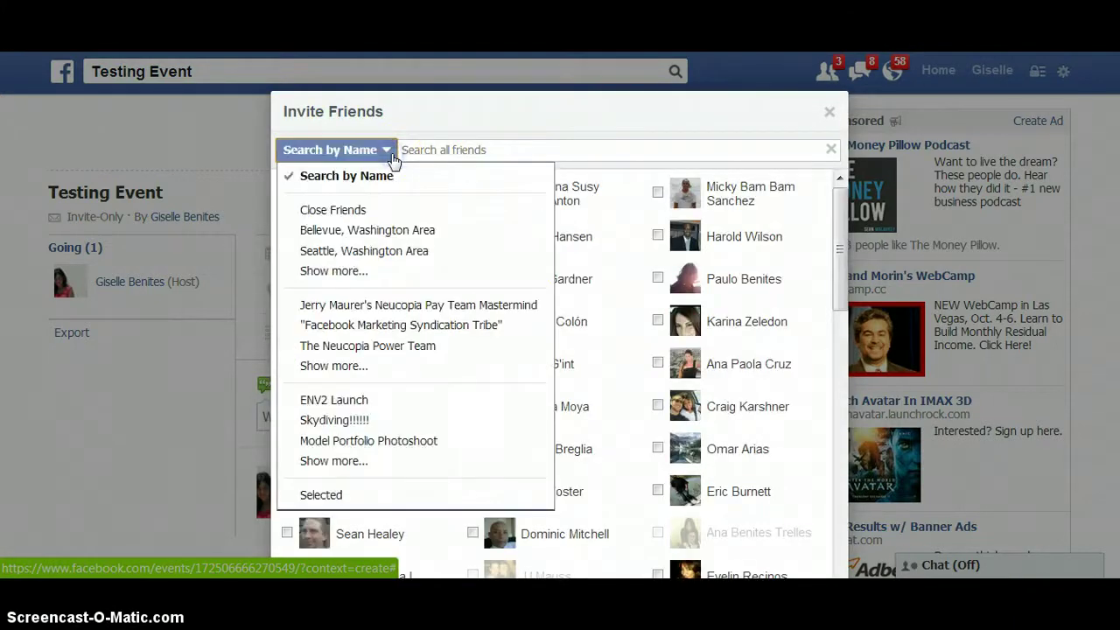
click(392, 158)
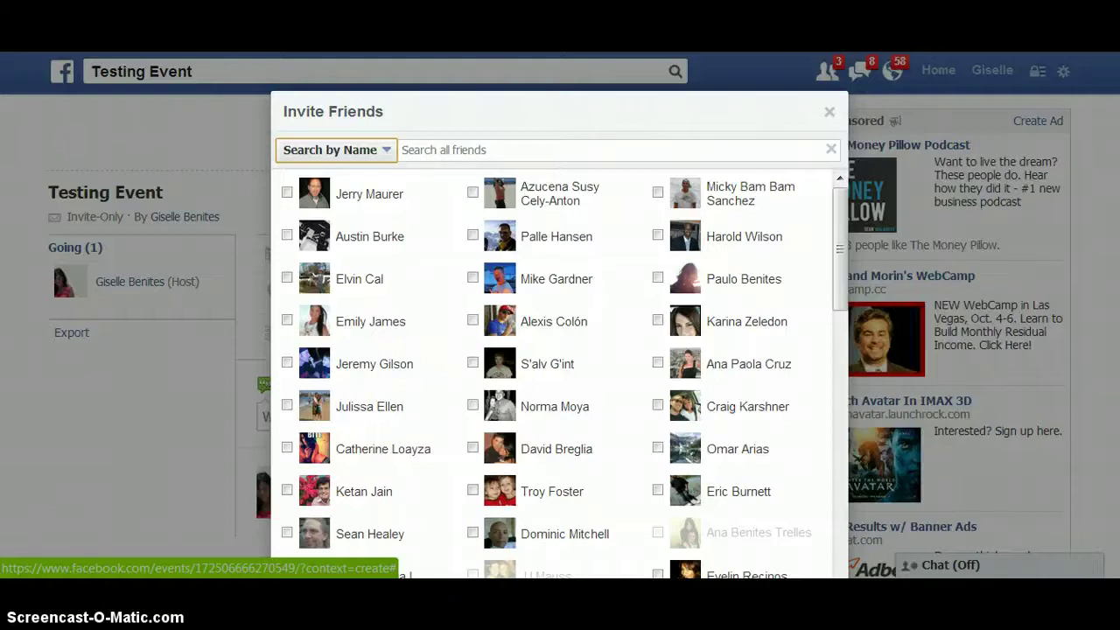
scroll(854, 522, down, 2)
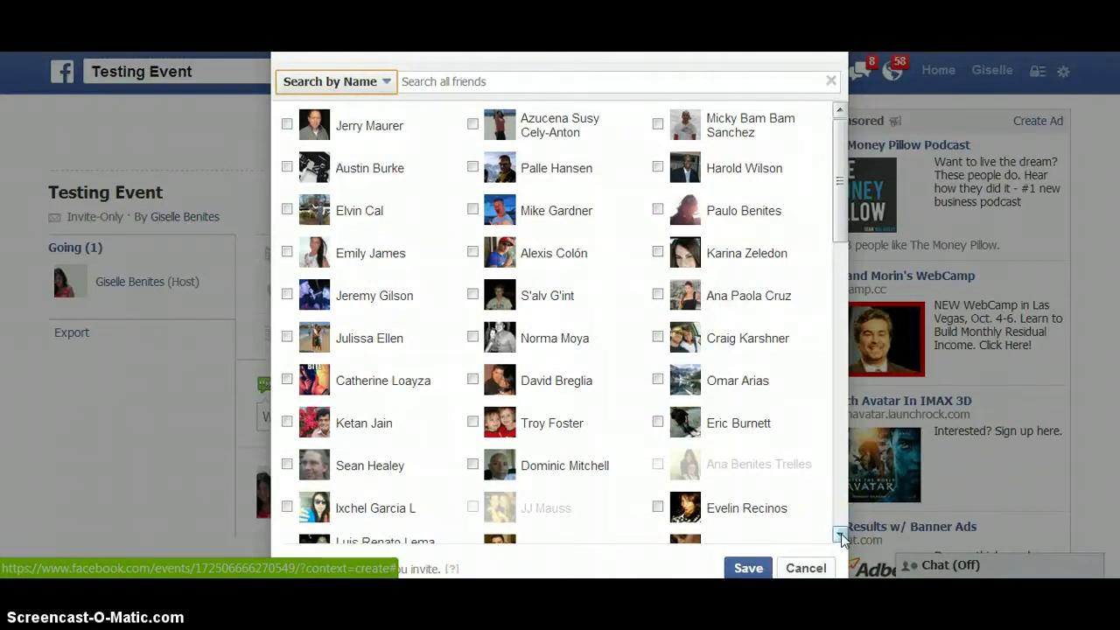
click(841, 536)
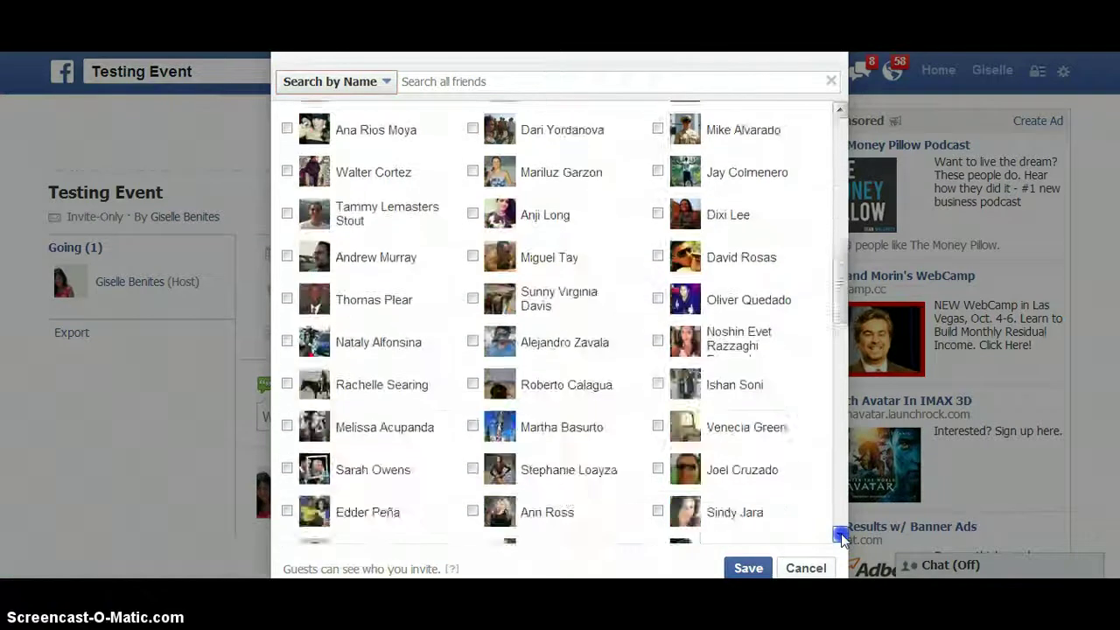
drag(841, 535, 842, 538)
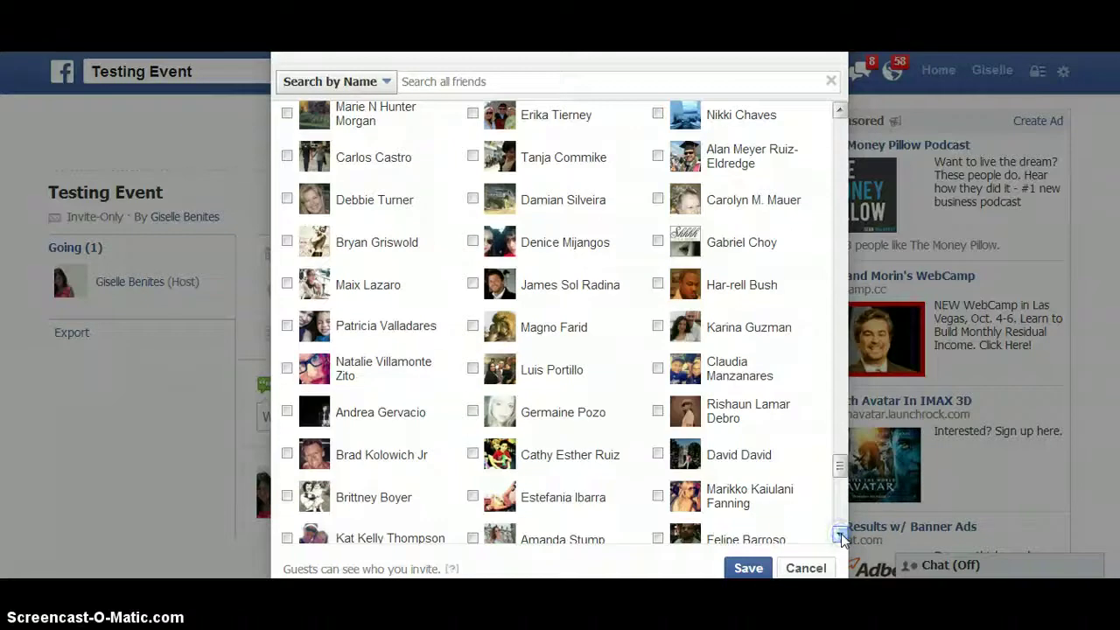
click(842, 537)
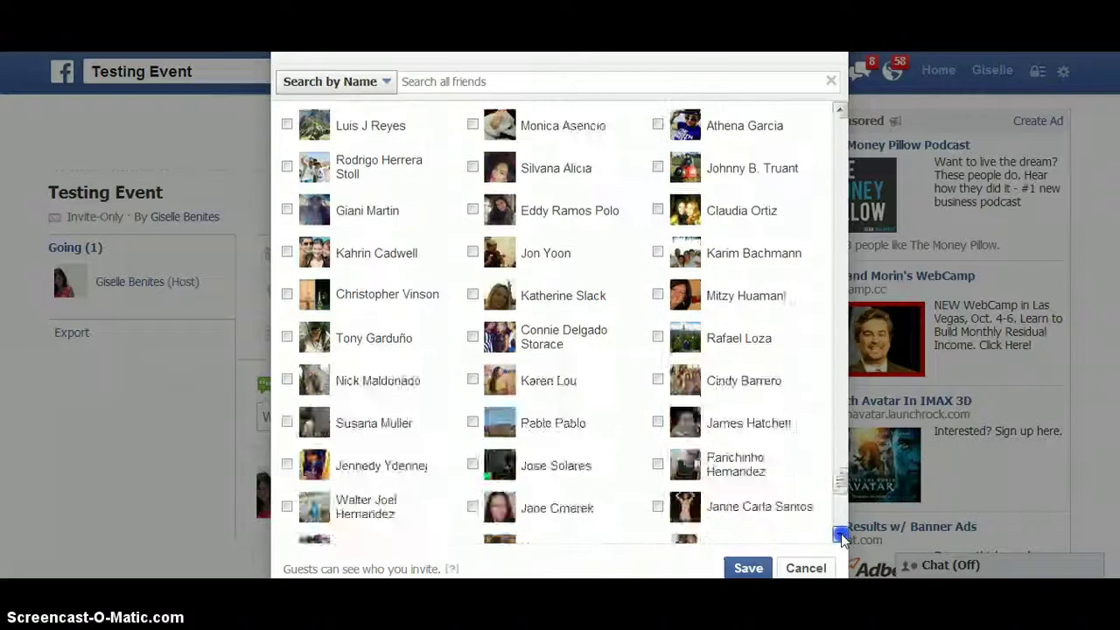
drag(842, 538, 842, 537)
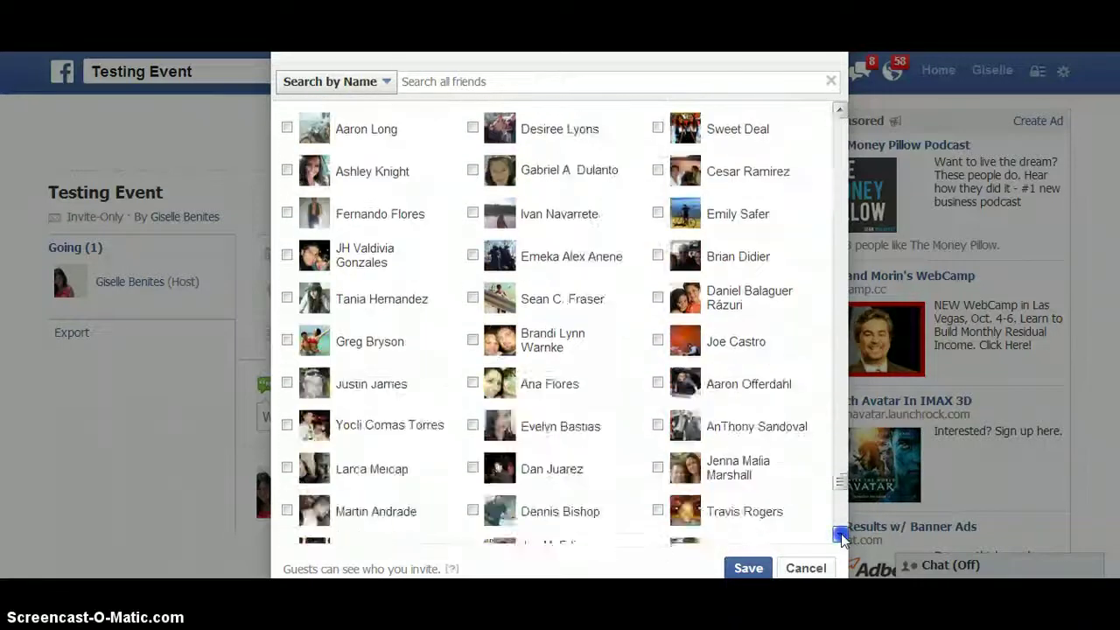
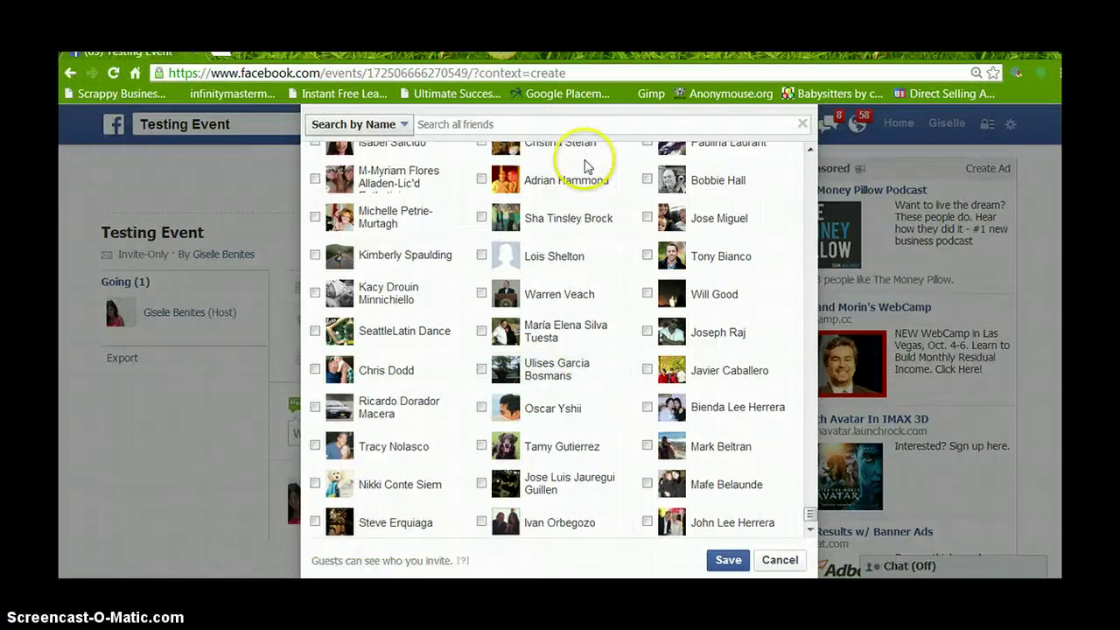
Select every friend in the invitation list by running the pasted "checkableitems[]" checkbox script as a URL with the prefix "javascript:"
click(603, 74)
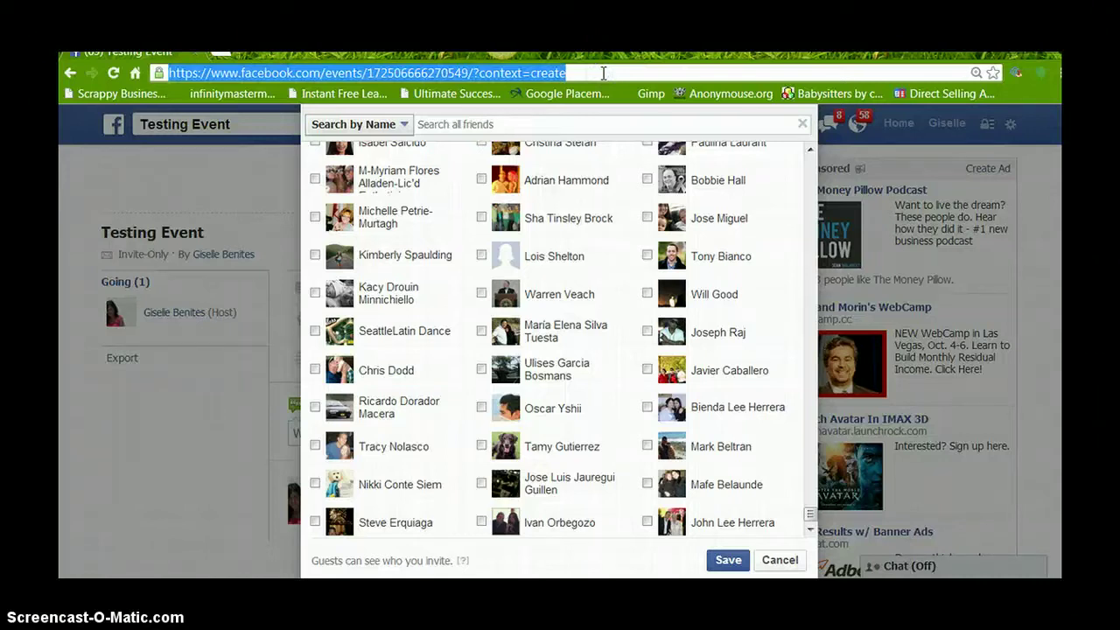
text((function(){elms=document.getElementsByName("checkableitems[]");for(i=0;i<elms.length;i++){if(elms[i].type="checkbox"){elms[i].checked=true;if(elms[i].parentNode.className.indexOf("disabledCheckable")<0){elms[i].click();elms[i].parentNode.className+=" selectedCheckable";}}})();)
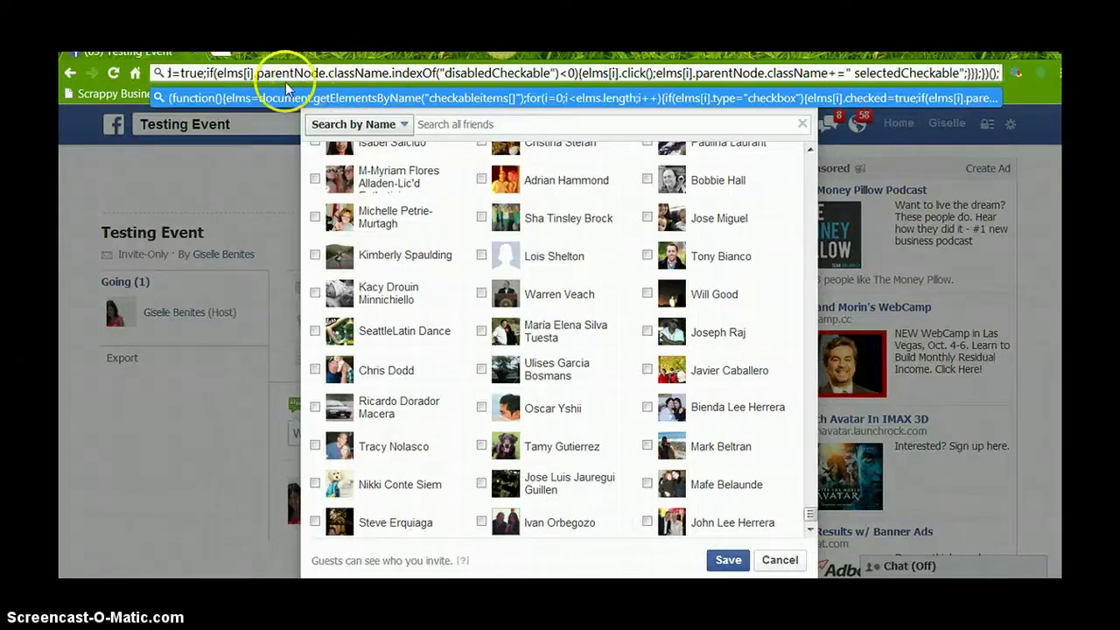
drag(225, 72, 112, 77)
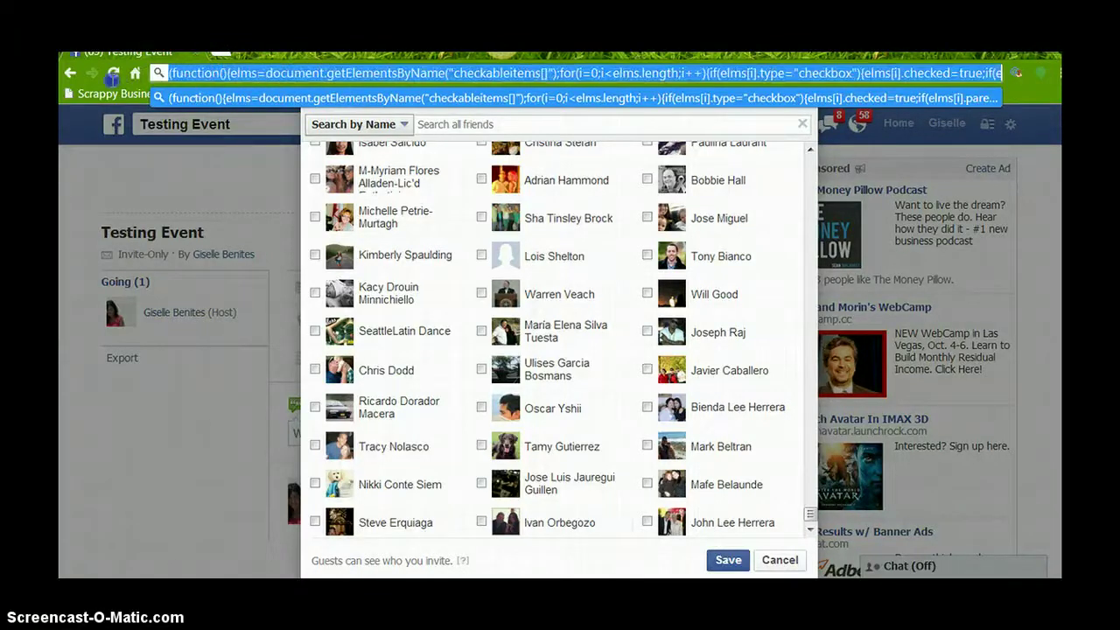
click(169, 74)
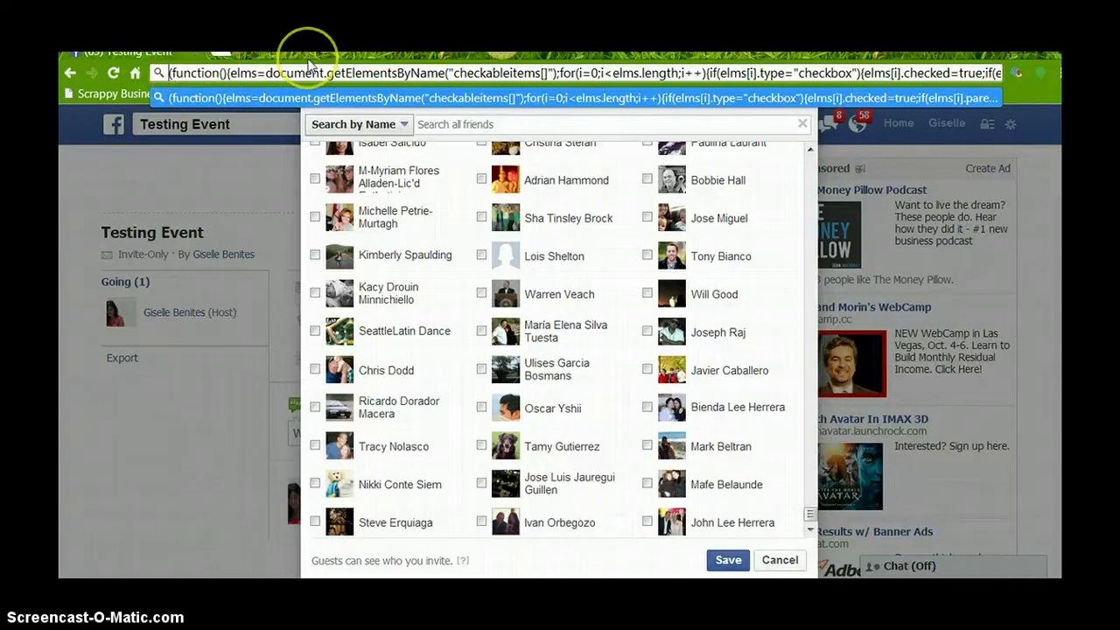
text(javascript)
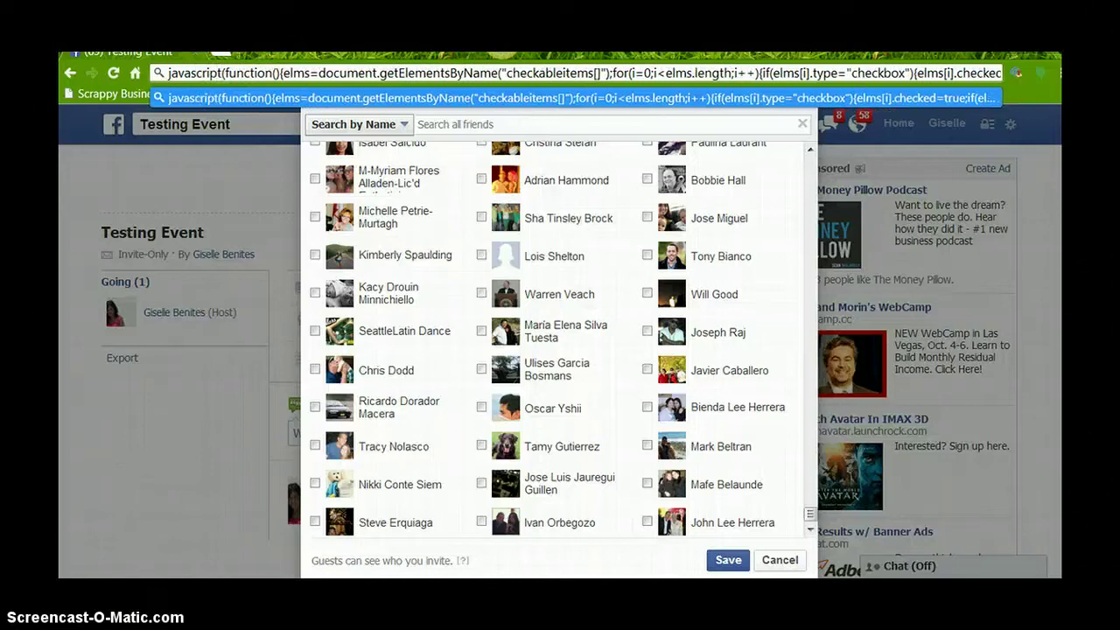
text(:)
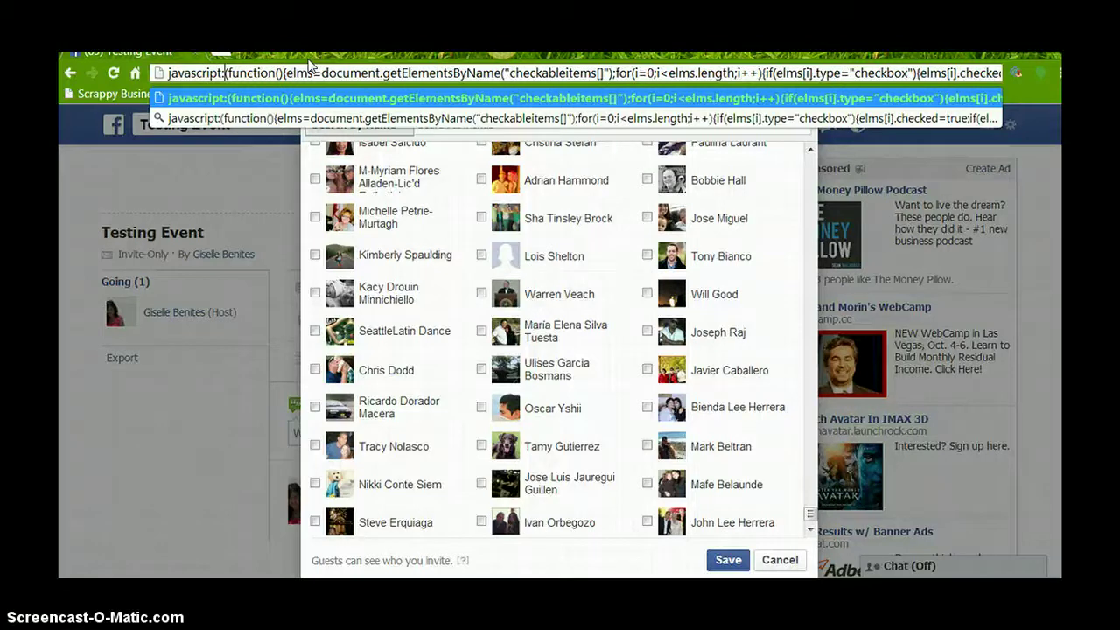
key(Return)
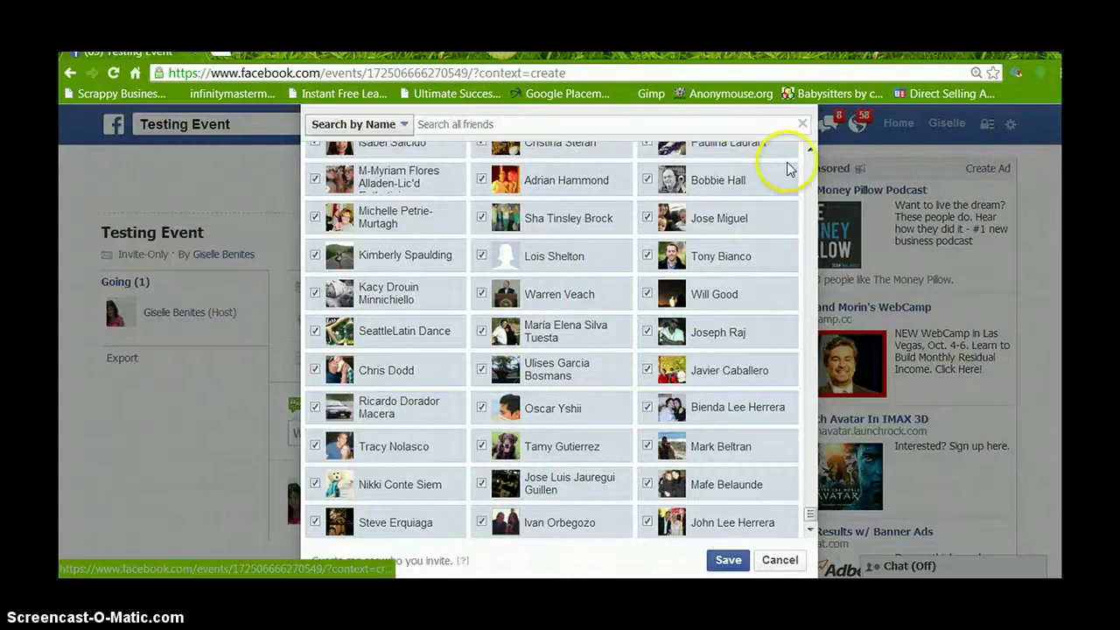
mouse_move(806, 154)
mouse_down()
mouse_move(813, 167)
mouse_move(811, 155)
mouse_up()
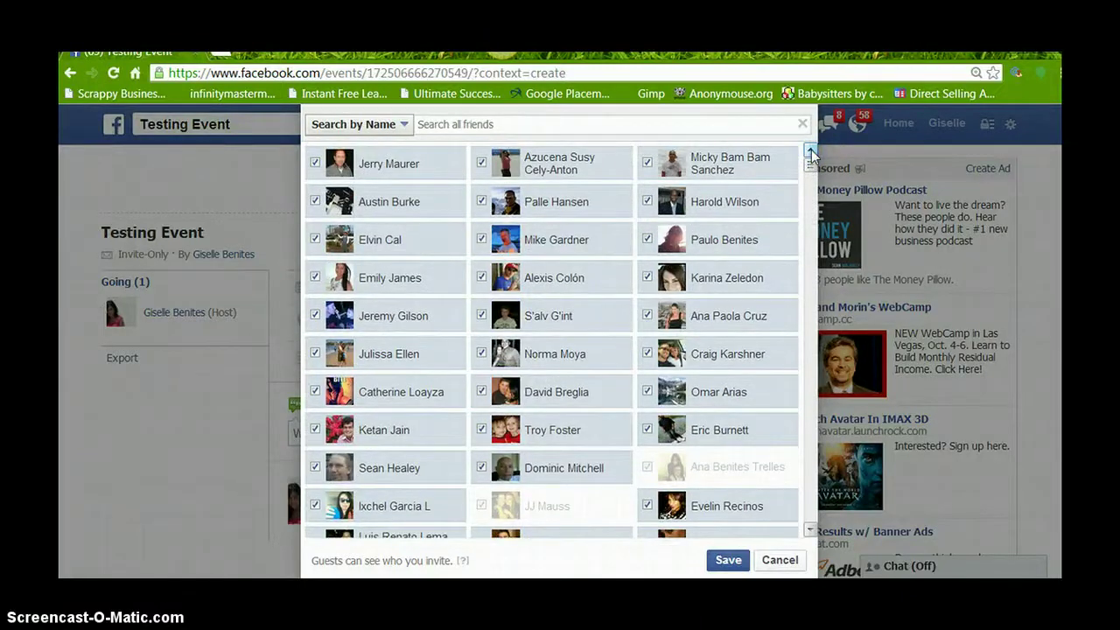